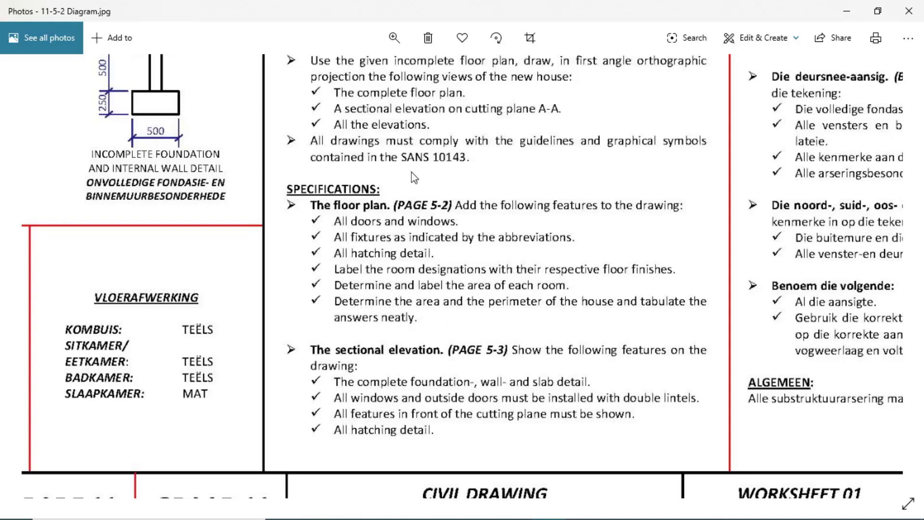
Review the task instructions, incomplete floor plan, window and door schedule and fixtures table in the 11-5-2 diagram image.
{"action": "left_click_drag", "start_coordinate": [400, 165], "coordinate": [404, 496]}
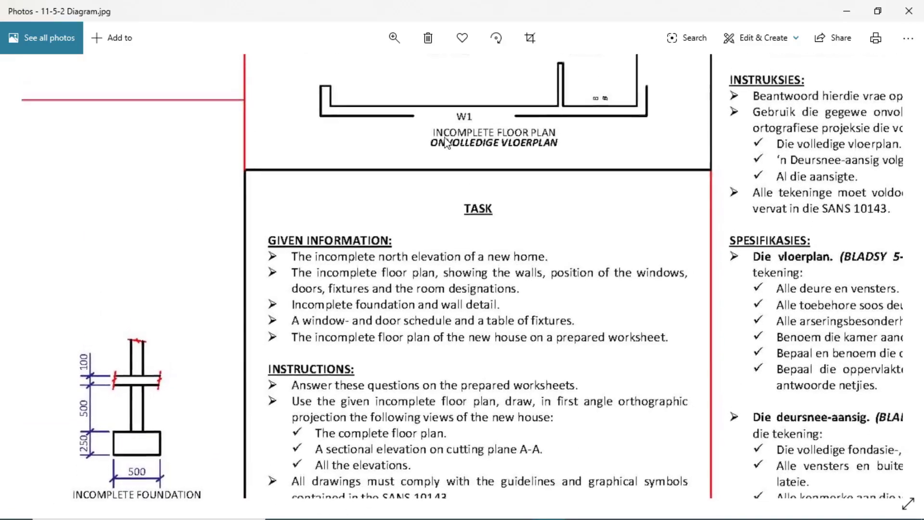
{"action": "left_click_drag", "start_coordinate": [436, 111], "coordinate": [441, 432]}
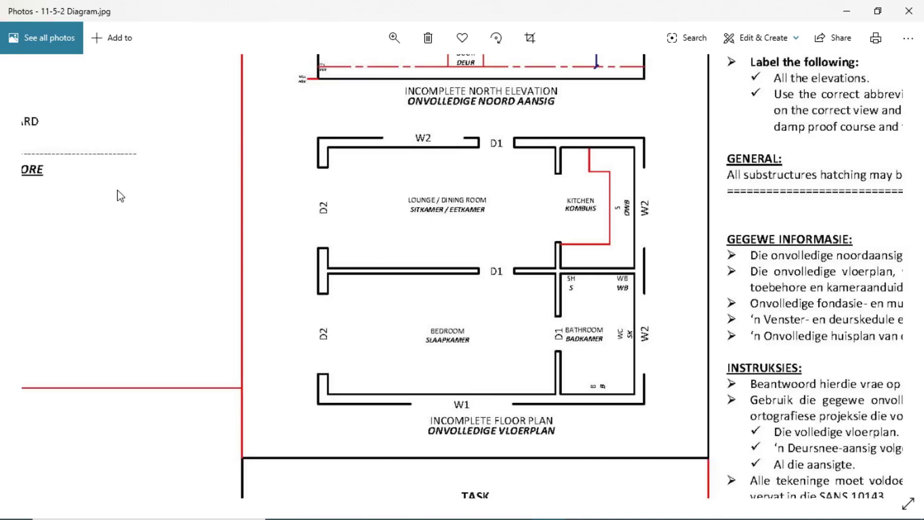
{"action": "mouse_move", "coordinate": [118, 196]}
{"action": "left_mouse_down"}
{"action": "mouse_move", "coordinate": [344, 243]}
{"action": "mouse_move", "coordinate": [677, 334]}
{"action": "left_mouse_up"}
{"action": "mouse_move", "coordinate": [303, 243]}
{"action": "left_mouse_down"}
{"action": "mouse_move", "coordinate": [469, 261]}
{"action": "mouse_move", "coordinate": [465, 323]}
{"action": "mouse_move", "coordinate": [452, 243]}
{"action": "left_mouse_up"}
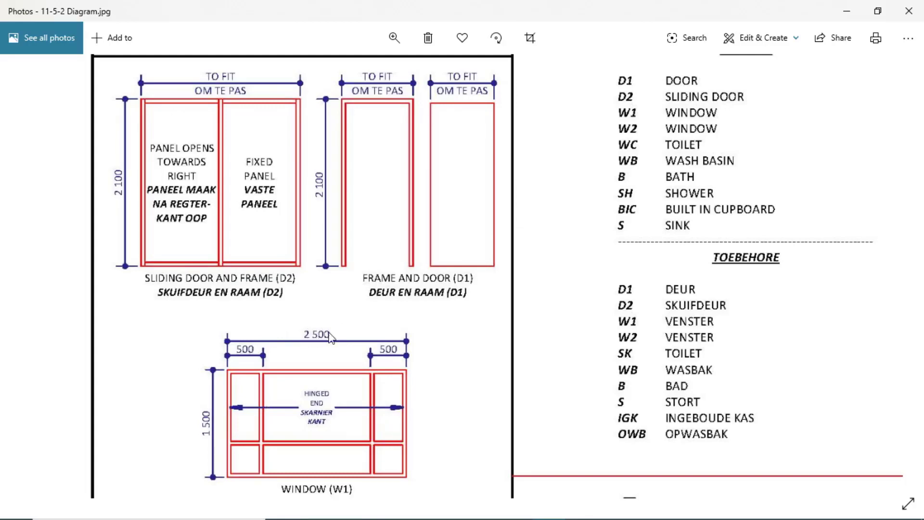
{"action": "scroll", "coordinate": [330, 333], "scroll_direction": "down", "scroll_amount": 5}
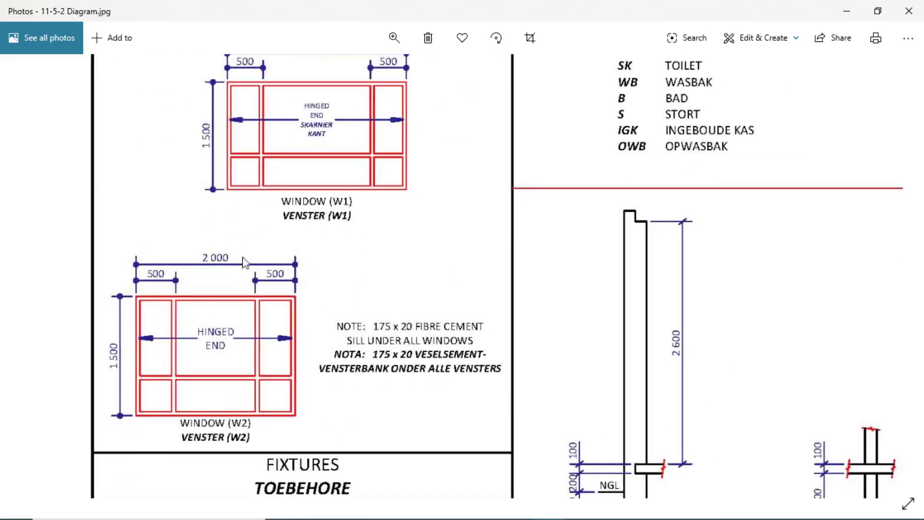
{"action": "scroll", "coordinate": [213, 342], "scroll_direction": "up", "scroll_amount": 5}
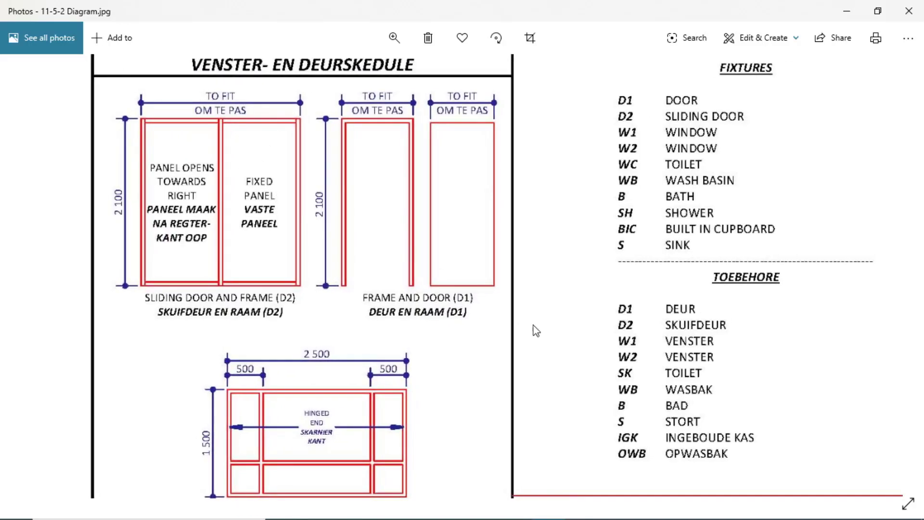
{"action": "left_click_drag", "start_coordinate": [609, 350], "coordinate": [522, 161]}
{"action": "left_click_drag", "start_coordinate": [405, 472], "coordinate": [507, 242]}
{"action": "left_click_drag", "start_coordinate": [445, 416], "coordinate": [428, 211]}
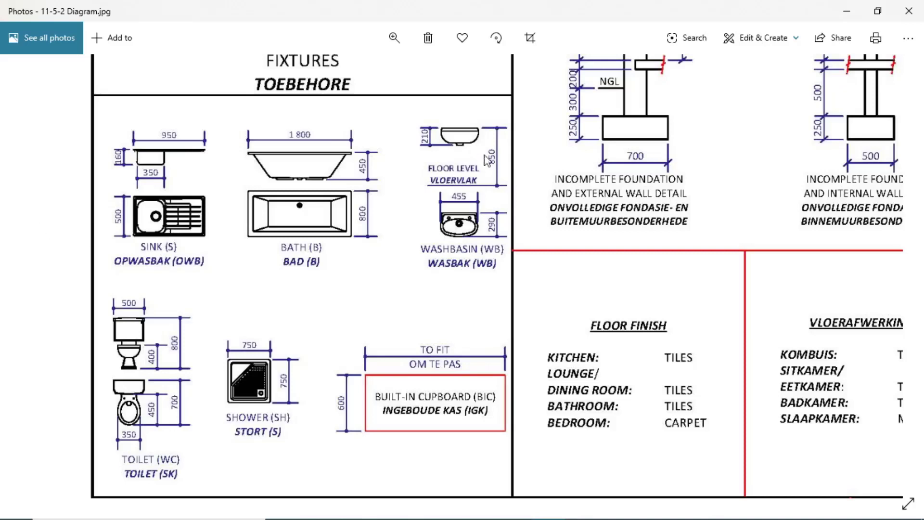
Switch to the 11-5-2 drawing in Pro/DESKTOP and activate the fittings layer to display the fixtures on the floor plan.
{"action": "key", "text": "alt+Tab"}
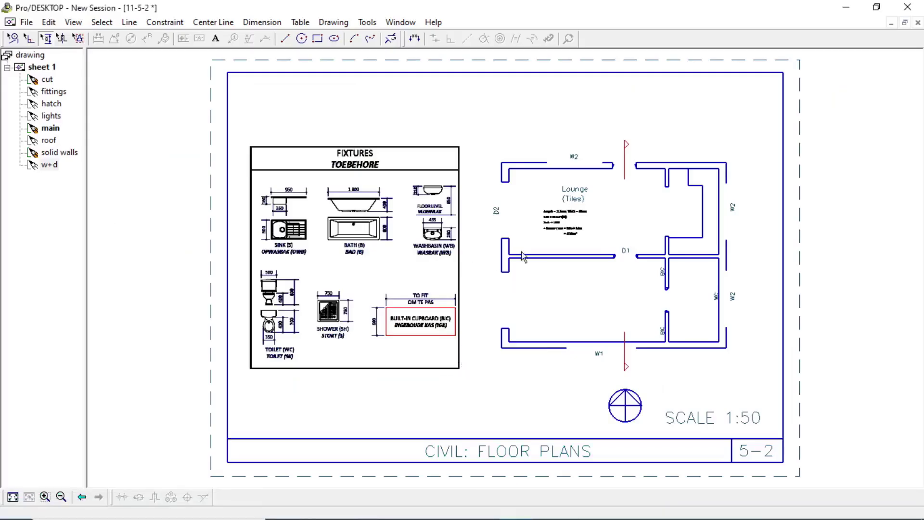
{"action": "scroll", "coordinate": [656, 247], "scroll_direction": "up", "scroll_amount": 3}
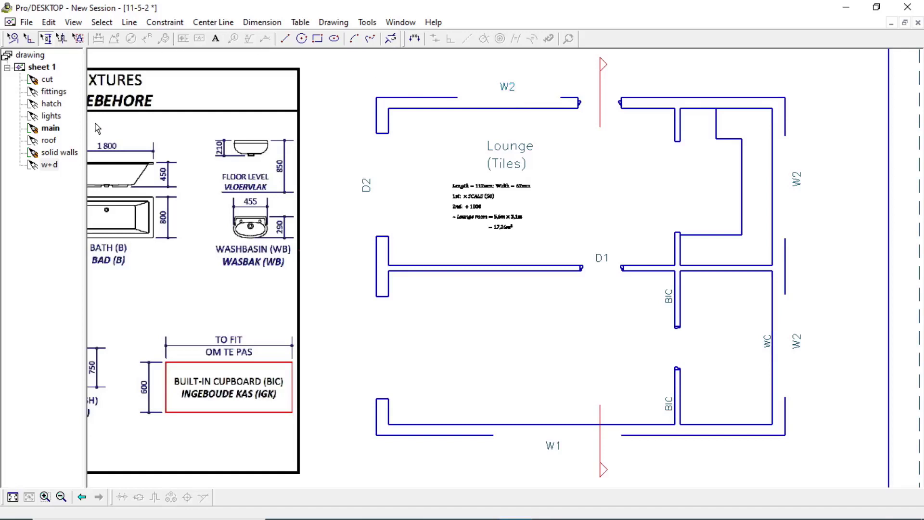
{"action": "double_click", "coordinate": [38, 94]}
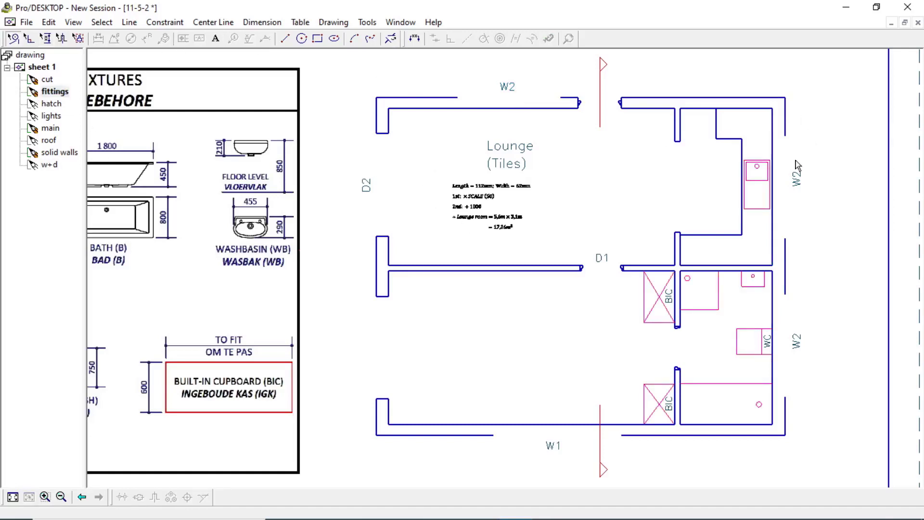
Examine the sink, bath and toilet dimensions in the fixtures table together with the drawing's scale label.
{"action": "scroll", "coordinate": [790, 179], "scroll_direction": "down", "scroll_amount": 2}
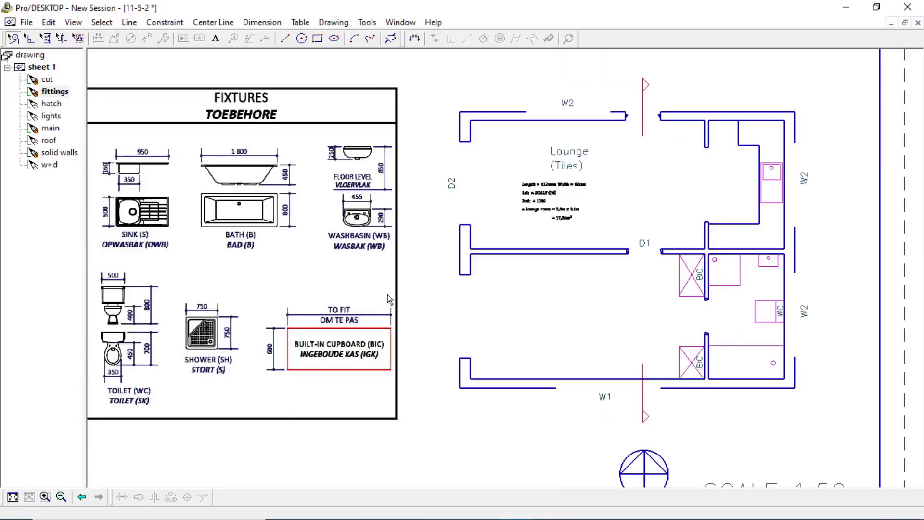
{"action": "scroll", "coordinate": [377, 271], "scroll_direction": "down", "scroll_amount": 1}
{"action": "scroll", "coordinate": [240, 216], "scroll_direction": "up", "scroll_amount": 4}
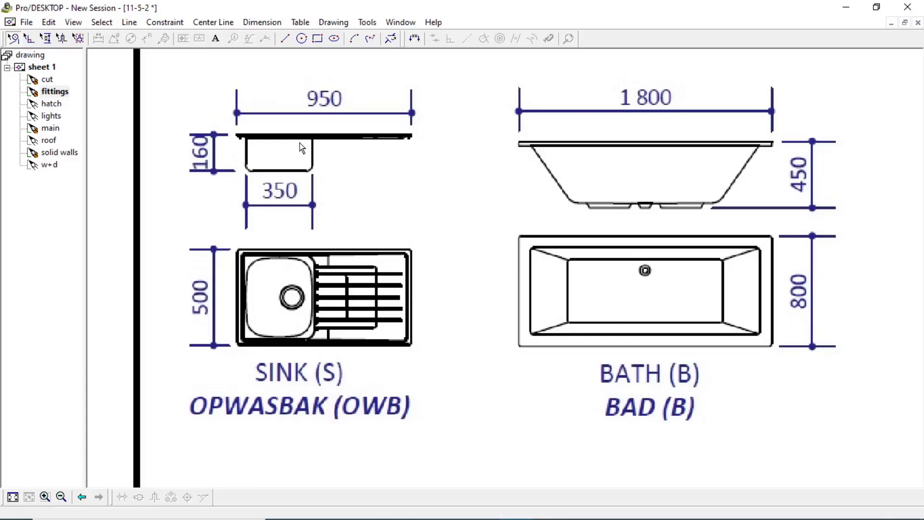
{"action": "key", "text": "ctrl+f"}
{"action": "scroll", "coordinate": [772, 451], "scroll_direction": "up", "scroll_amount": 4}
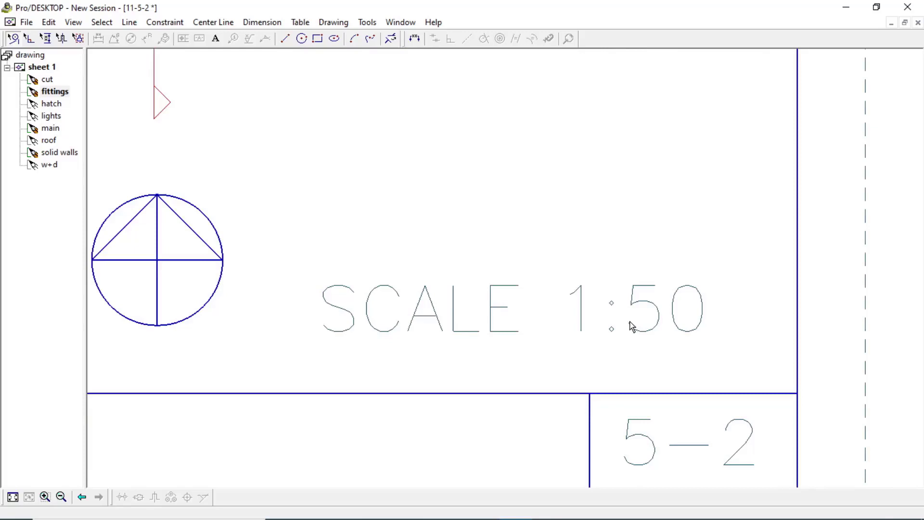
{"action": "key", "text": "ctrl+f"}
{"action": "scroll", "coordinate": [282, 265], "scroll_direction": "up", "scroll_amount": 5}
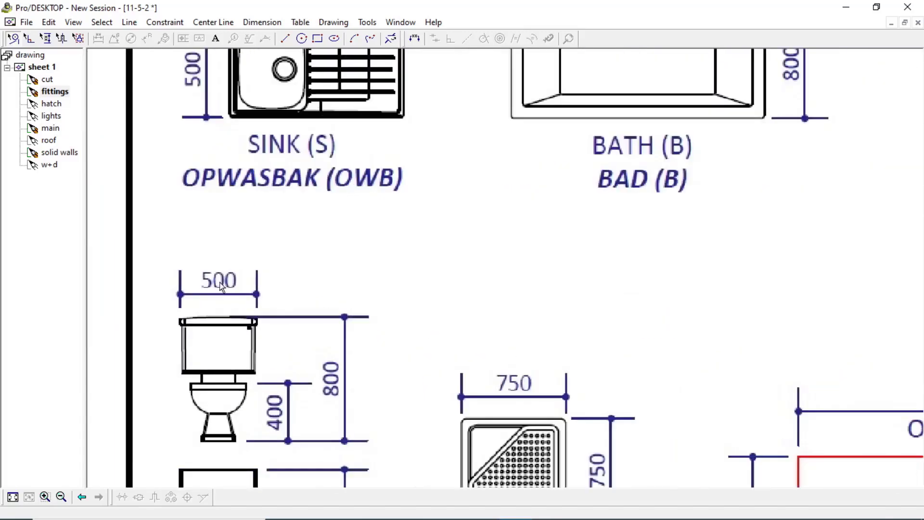
{"action": "left_click_drag", "start_coordinate": [350, 162], "coordinate": [308, 393]}
{"action": "key", "text": "ctrl+f"}
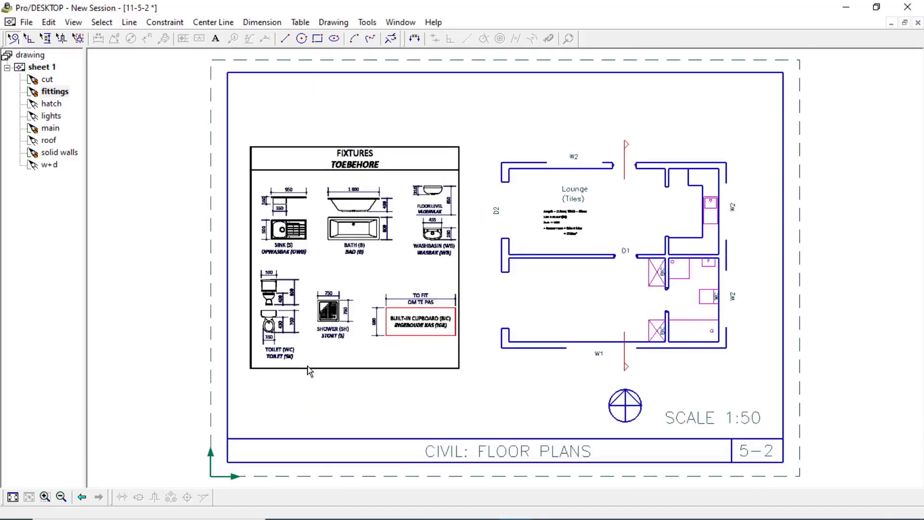
Compare the sink drawn on the kitchen counter with the sink dimensions in the fixtures table.
{"action": "scroll", "coordinate": [724, 192], "scroll_direction": "up", "scroll_amount": 10}
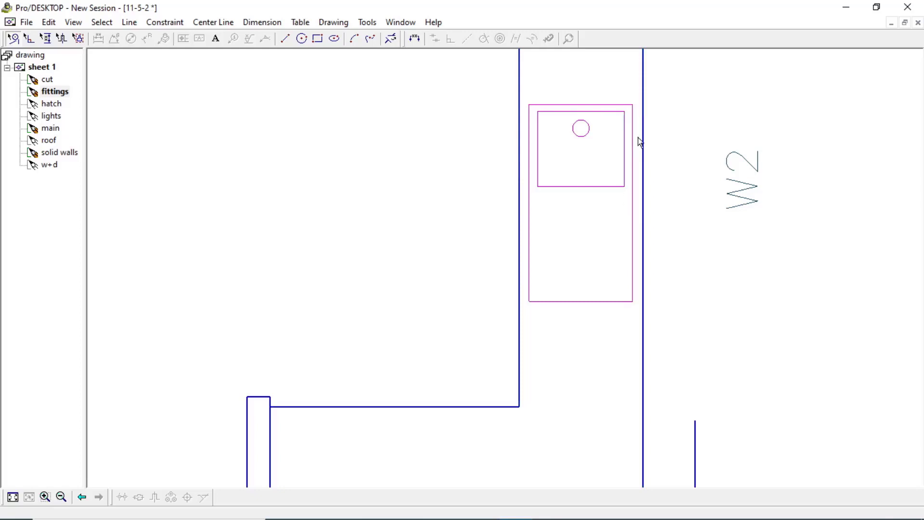
{"action": "key", "text": "f"}
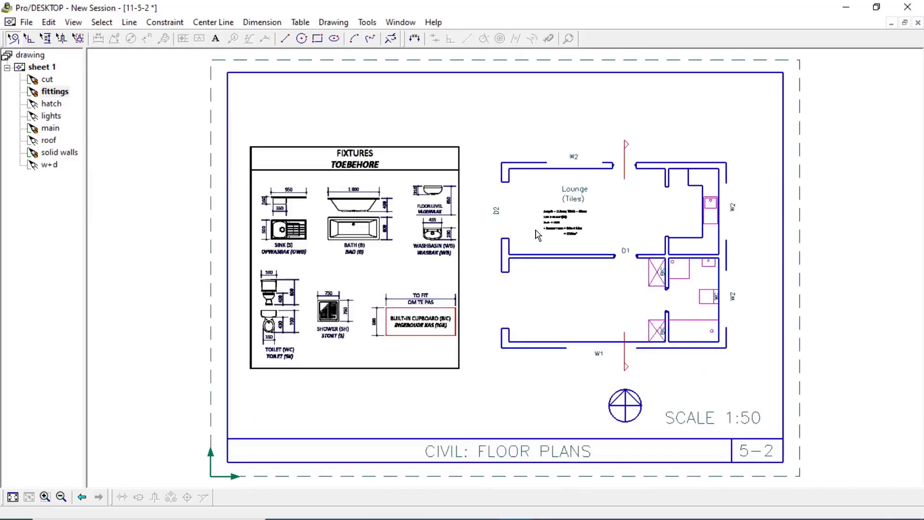
{"action": "scroll", "coordinate": [249, 198], "scroll_direction": "up", "scroll_amount": 5}
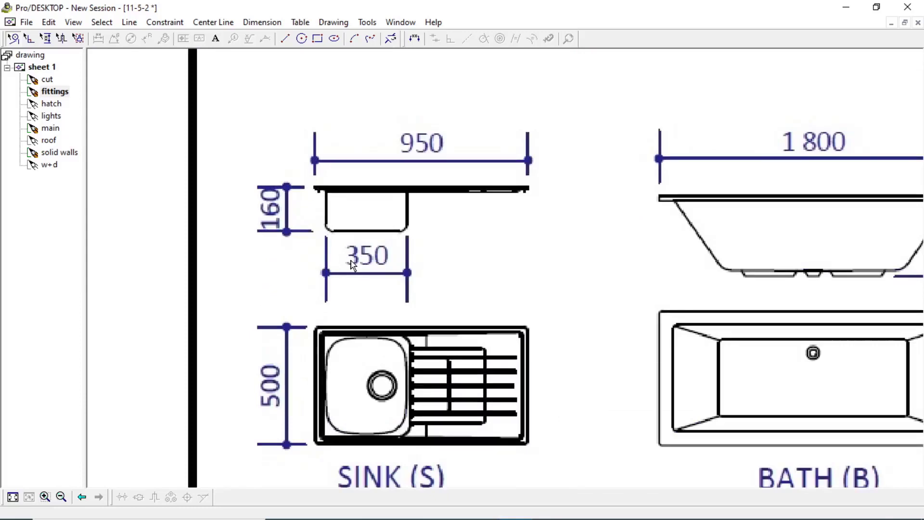
{"action": "key", "text": "f"}
{"action": "scroll", "coordinate": [710, 203], "scroll_direction": "up", "scroll_amount": 5}
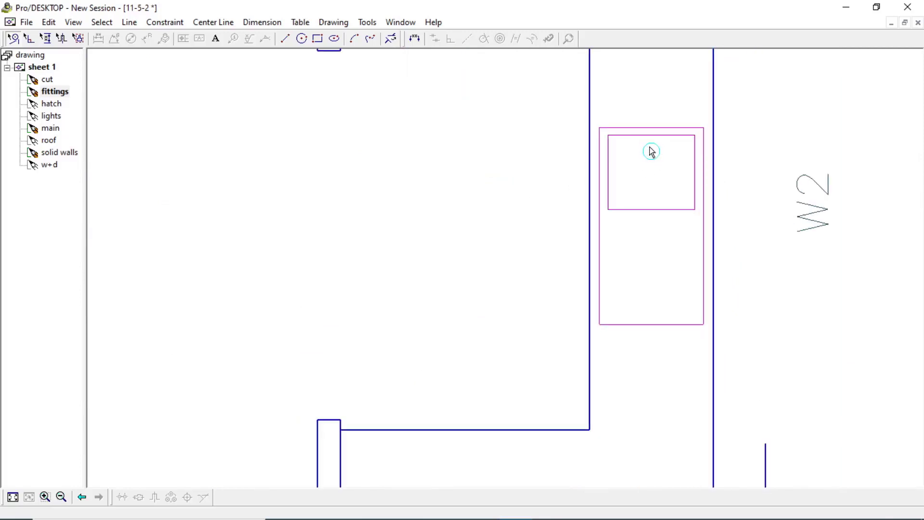
{"action": "scroll", "coordinate": [703, 258], "scroll_direction": "down", "scroll_amount": 3}
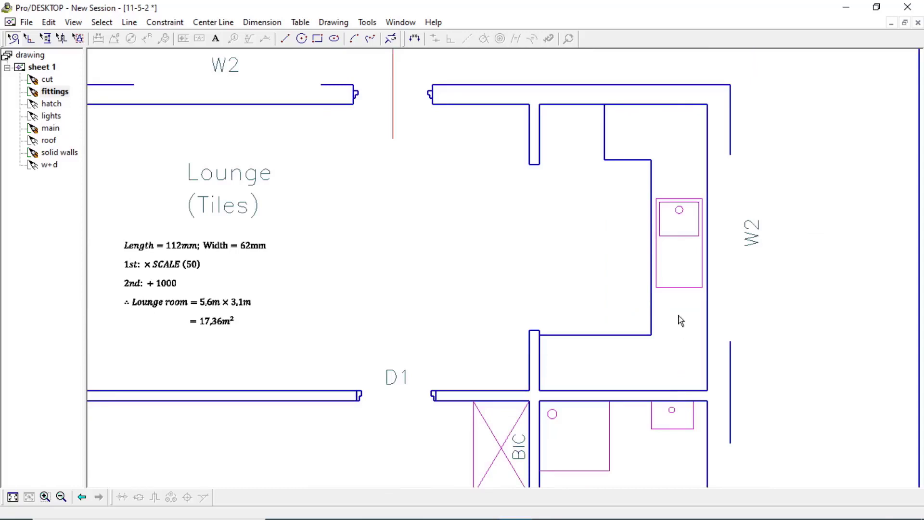
Examine the bathroom fixtures and check the fixture positions against the incomplete floor plan in Photos, returning to Pro/DESKTOP.
{"action": "scroll", "coordinate": [674, 301], "scroll_direction": "down", "scroll_amount": 3}
{"action": "scroll", "coordinate": [671, 439], "scroll_direction": "up", "scroll_amount": 3}
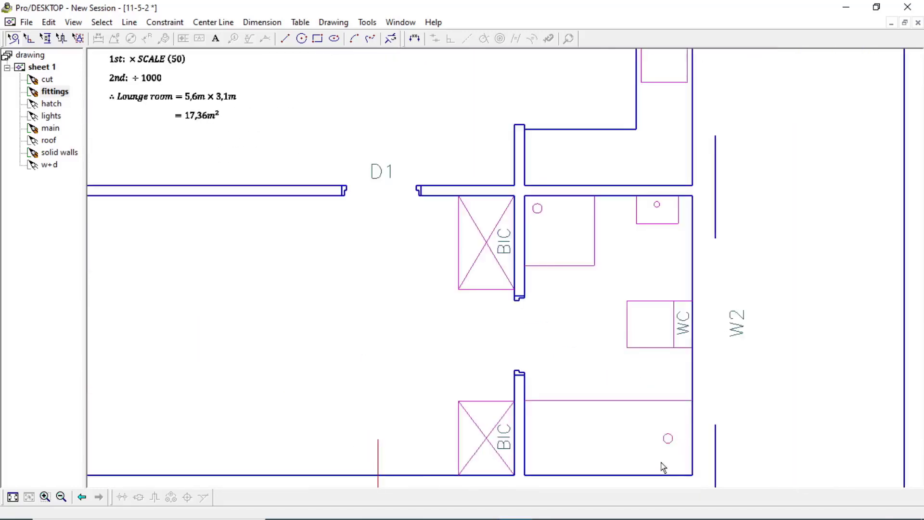
{"action": "scroll", "coordinate": [660, 466], "scroll_direction": "up", "scroll_amount": 2}
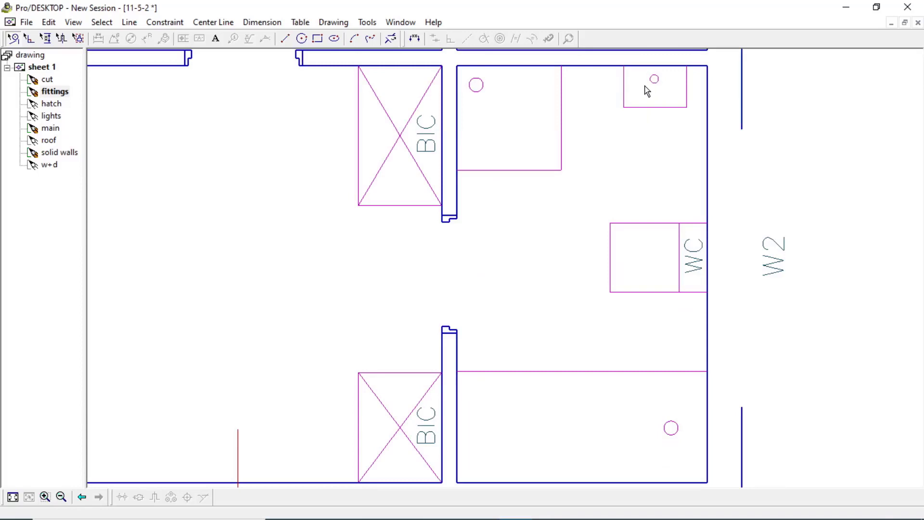
{"action": "mouse_move", "coordinate": [270, 518]}
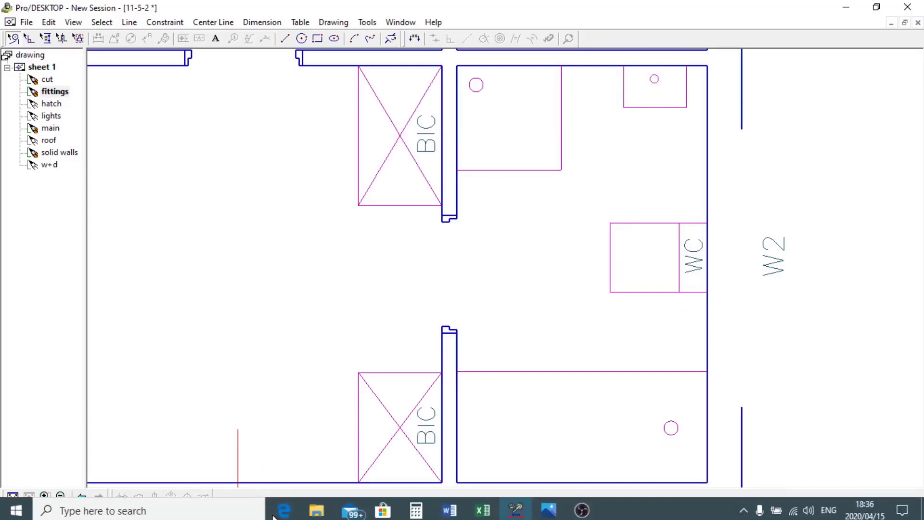
{"action": "left_click", "coordinate": [550, 506]}
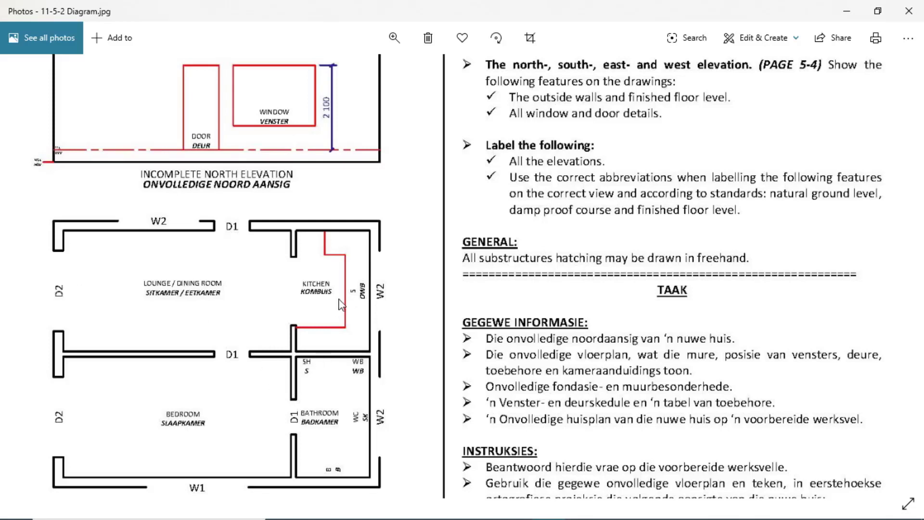
{"action": "mouse_move", "coordinate": [538, 518]}
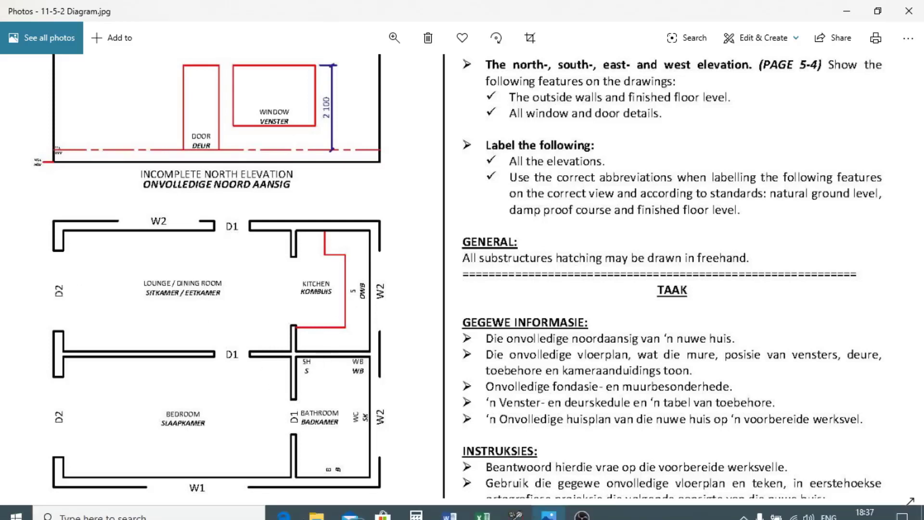
{"action": "left_click", "coordinate": [516, 507]}
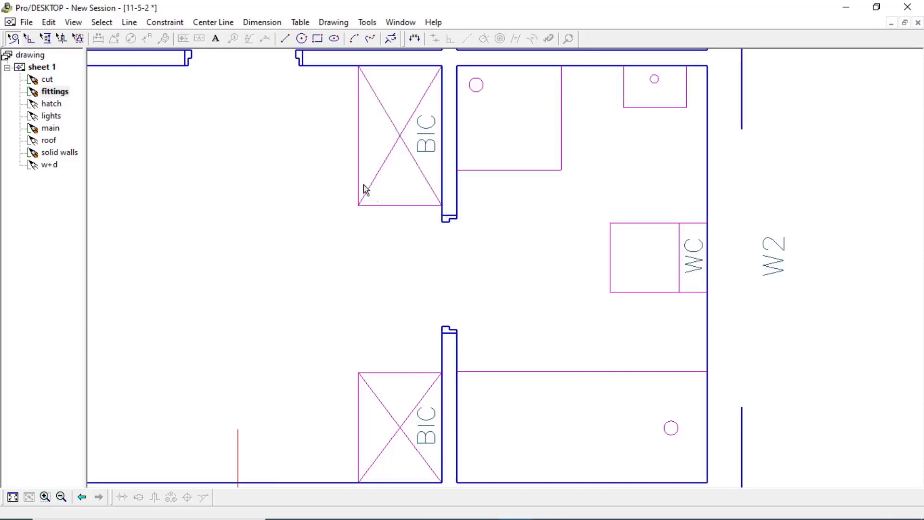
Examine the two built-in cupboards beside the bathroom wall and their placement relative to the bedroom and bath.
{"action": "scroll", "coordinate": [482, 260], "scroll_direction": "down", "scroll_amount": 4}
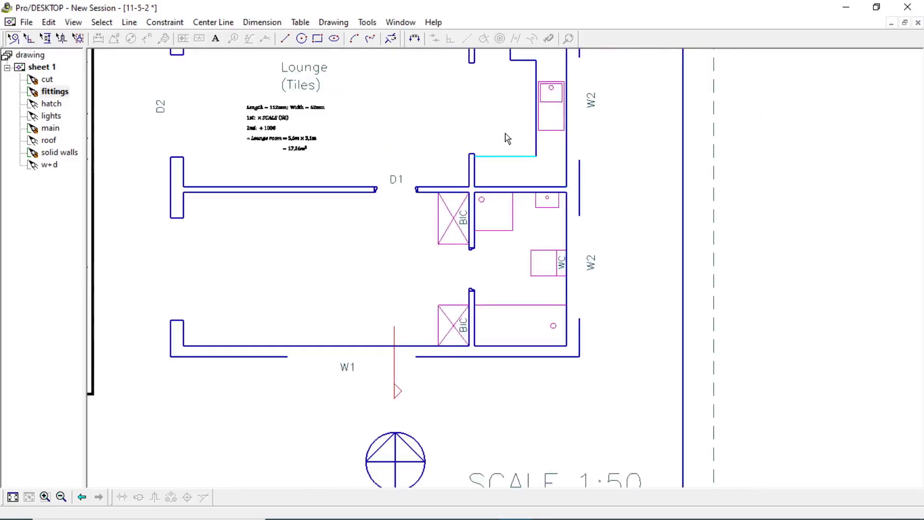
{"action": "scroll", "coordinate": [493, 157], "scroll_direction": "up", "scroll_amount": 3}
{"action": "scroll", "coordinate": [493, 157], "scroll_direction": "up", "scroll_amount": 1}
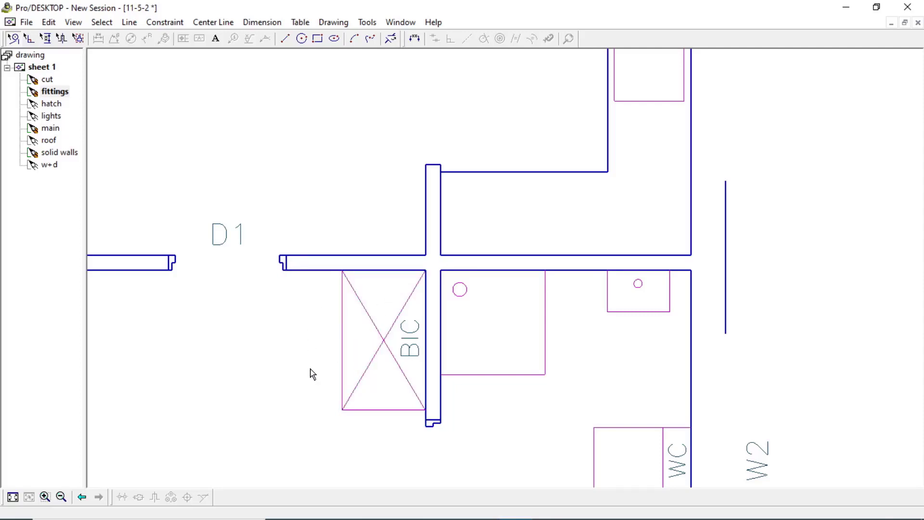
{"action": "scroll", "coordinate": [389, 311], "scroll_direction": "down", "scroll_amount": 5}
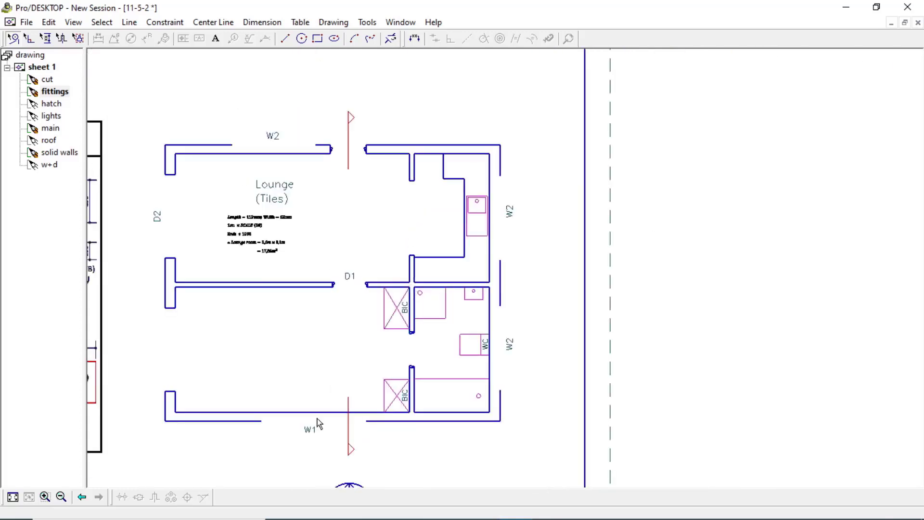
{"action": "scroll", "coordinate": [367, 428], "scroll_direction": "up", "scroll_amount": 5}
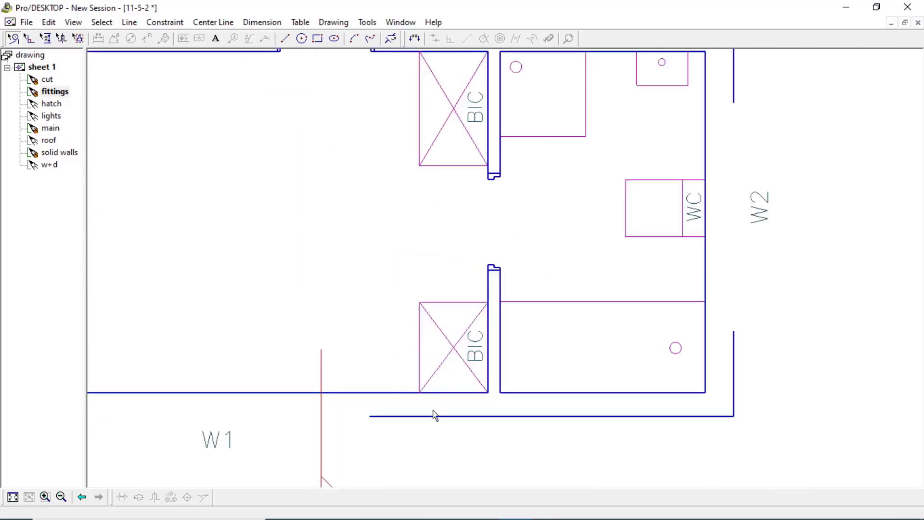
{"action": "scroll", "coordinate": [428, 423], "scroll_direction": "down", "scroll_amount": 2}
{"action": "scroll", "coordinate": [561, 404], "scroll_direction": "up", "scroll_amount": 4}
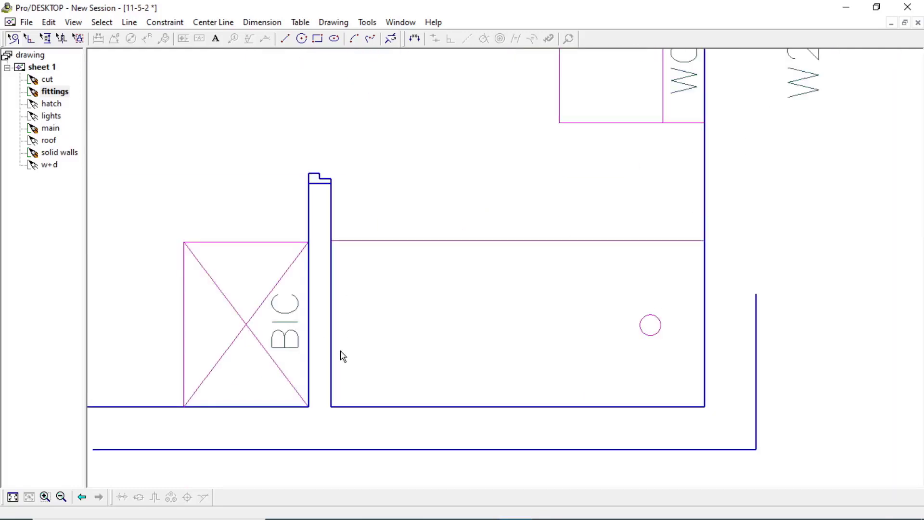
{"action": "scroll", "coordinate": [801, 371], "scroll_direction": "down", "scroll_amount": 6}
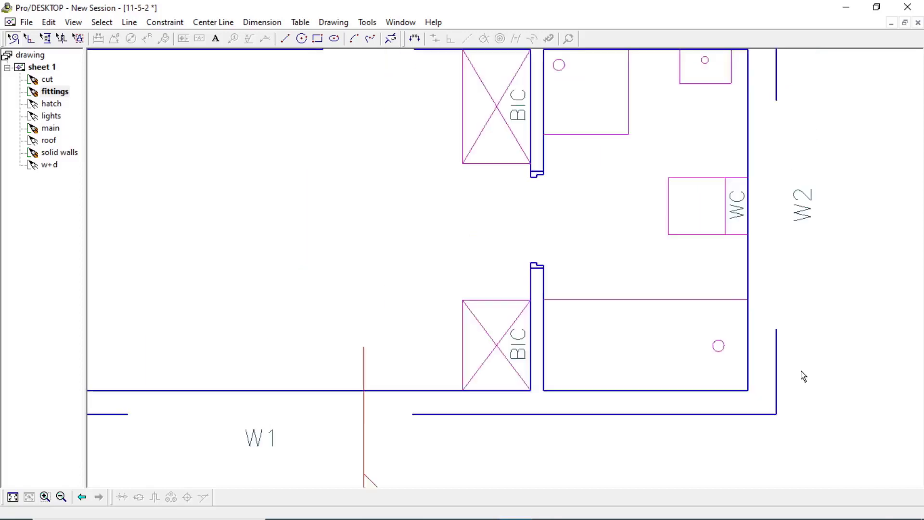
{"action": "scroll", "coordinate": [761, 275], "scroll_direction": "up", "scroll_amount": 4}
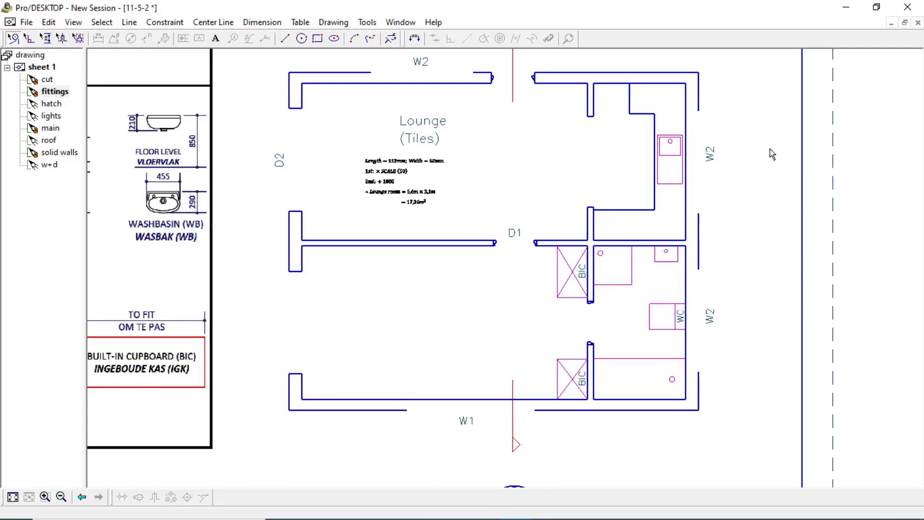
Activate the w+d layer to display the windows and doors, and examine the W2 window in the lounge's outer wall.
{"action": "scroll", "coordinate": [194, 82], "scroll_direction": "down", "scroll_amount": 4}
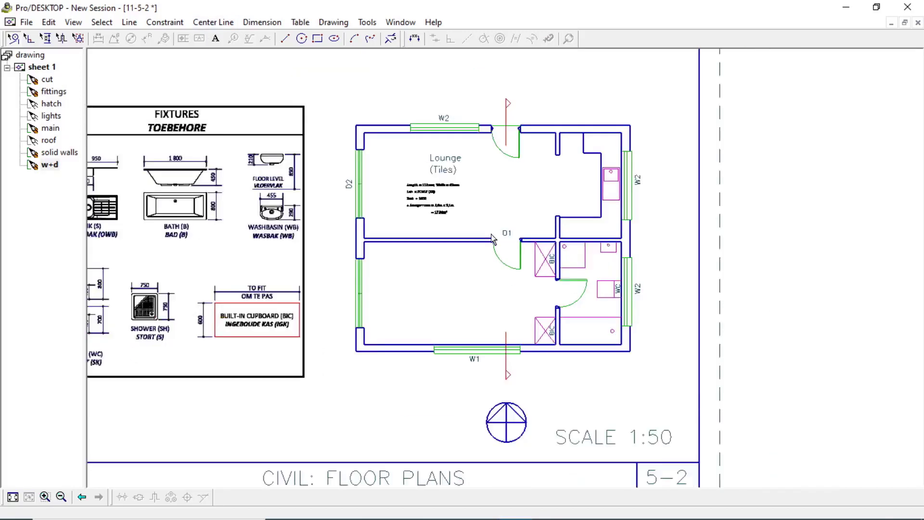
{"action": "scroll", "coordinate": [406, 151], "scroll_direction": "up", "scroll_amount": 4}
{"action": "scroll", "coordinate": [406, 151], "scroll_direction": "up", "scroll_amount": 5}
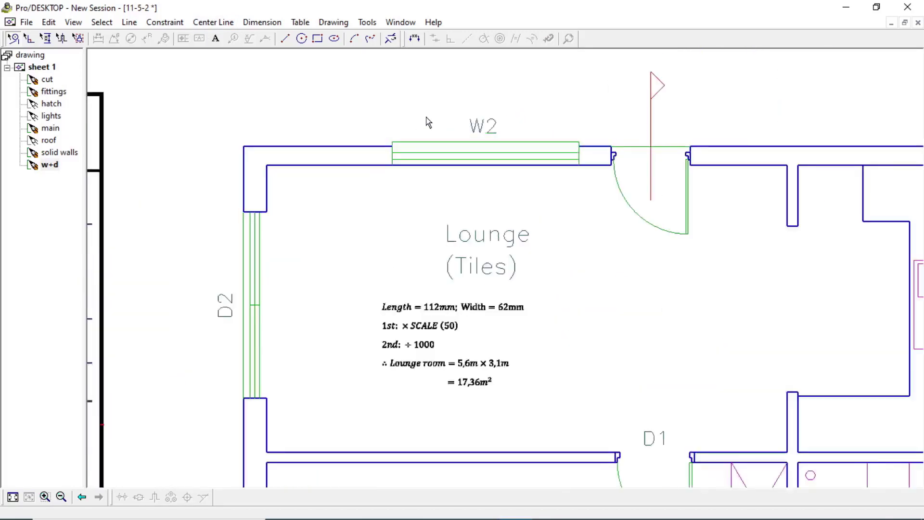
{"action": "scroll", "coordinate": [698, 131], "scroll_direction": "up", "scroll_amount": 2}
{"action": "scroll", "coordinate": [697, 131], "scroll_direction": "down", "scroll_amount": 2}
{"action": "scroll", "coordinate": [696, 131], "scroll_direction": "up", "scroll_amount": 1}
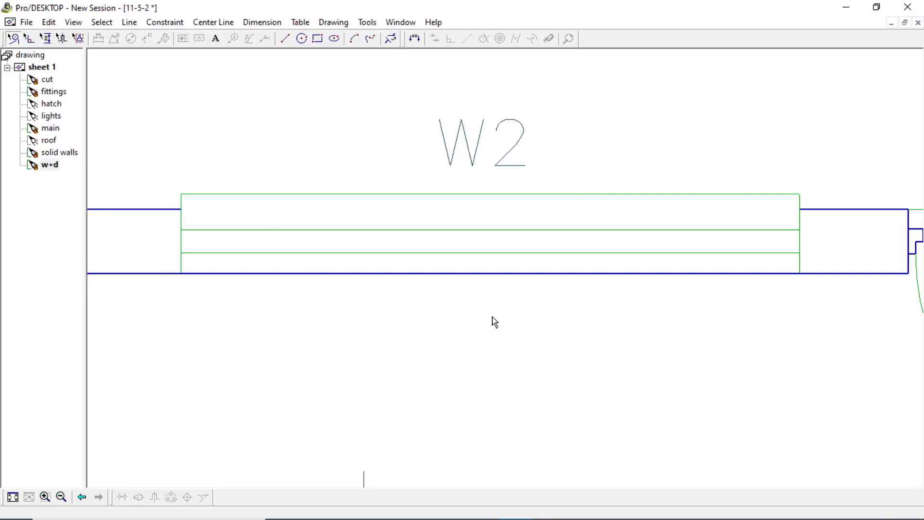
Activate the solid walls layer, hide the w+d layer, and examine the bare door frame at the D1 opening.
{"action": "scroll", "coordinate": [489, 322], "scroll_direction": "down", "scroll_amount": 4}
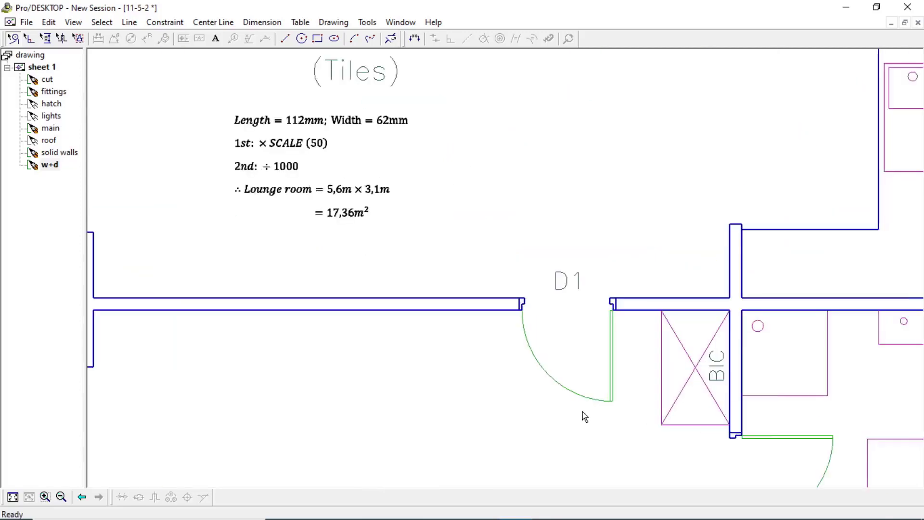
{"action": "scroll", "coordinate": [587, 385], "scroll_direction": "up", "scroll_amount": 3}
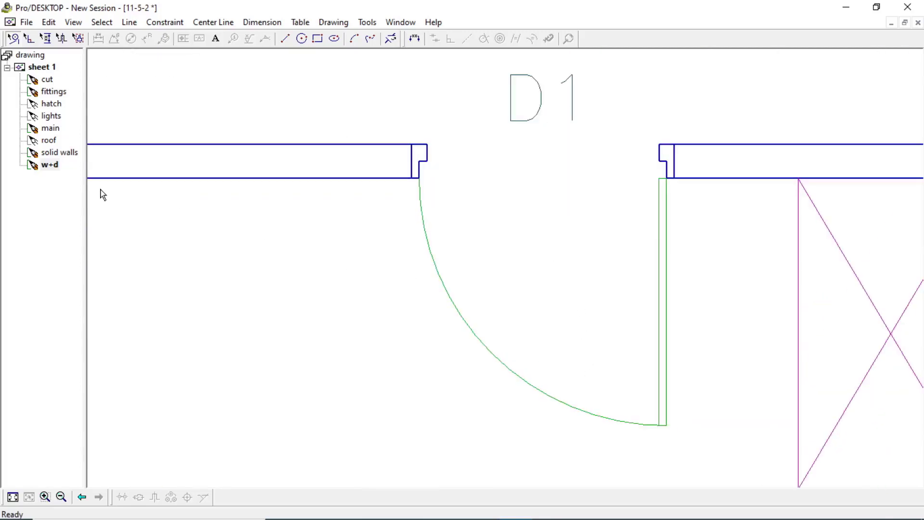
{"action": "double_click", "coordinate": [35, 153]}
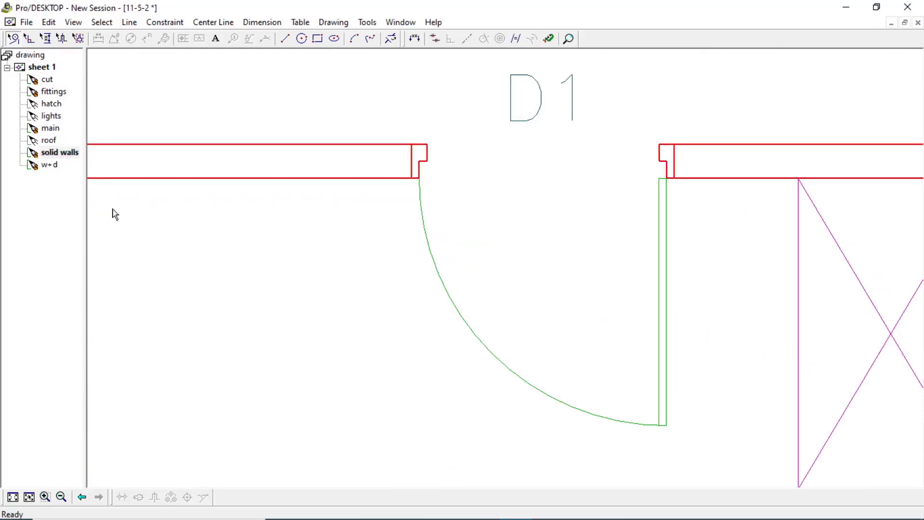
{"action": "right_click", "coordinate": [48, 164]}
{"action": "left_click", "coordinate": [74, 207]}
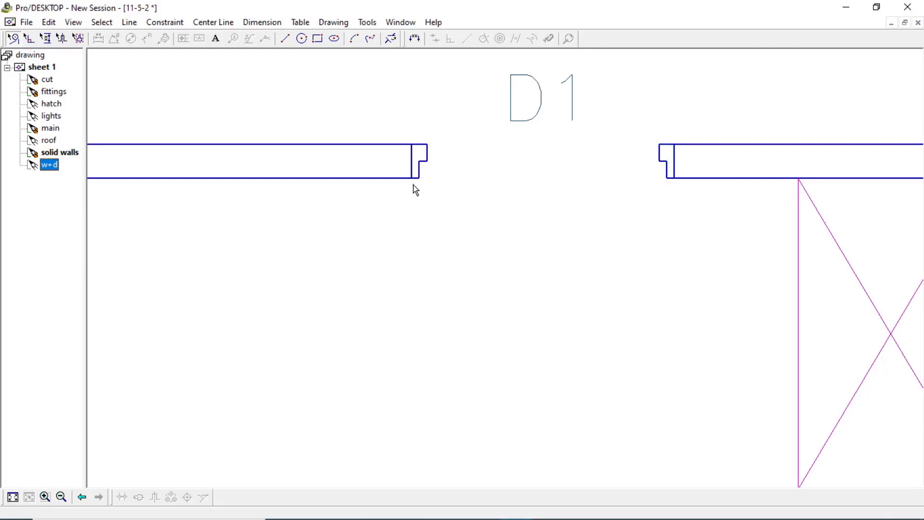
{"action": "scroll", "coordinate": [441, 142], "scroll_direction": "up", "scroll_amount": 1}
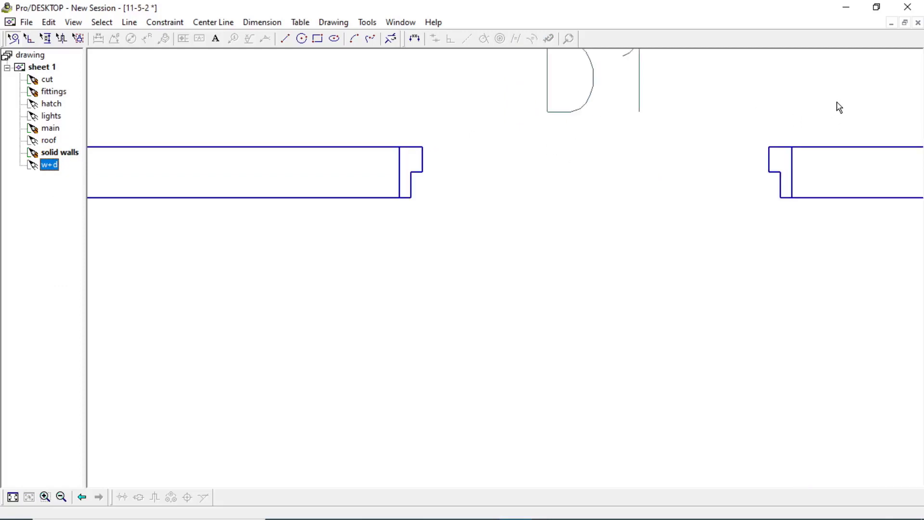
{"action": "scroll", "coordinate": [839, 107], "scroll_direction": "up", "scroll_amount": 1}
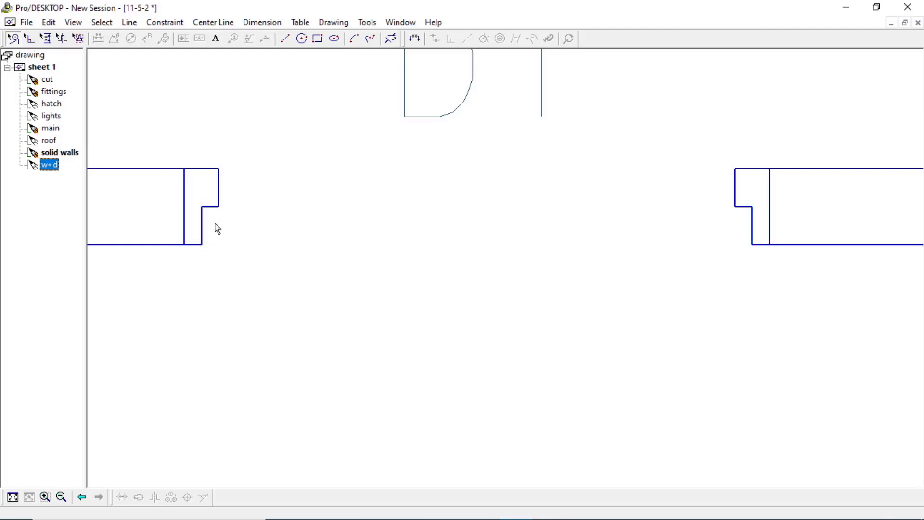
{"action": "scroll", "coordinate": [272, 195], "scroll_direction": "down", "scroll_amount": 2}
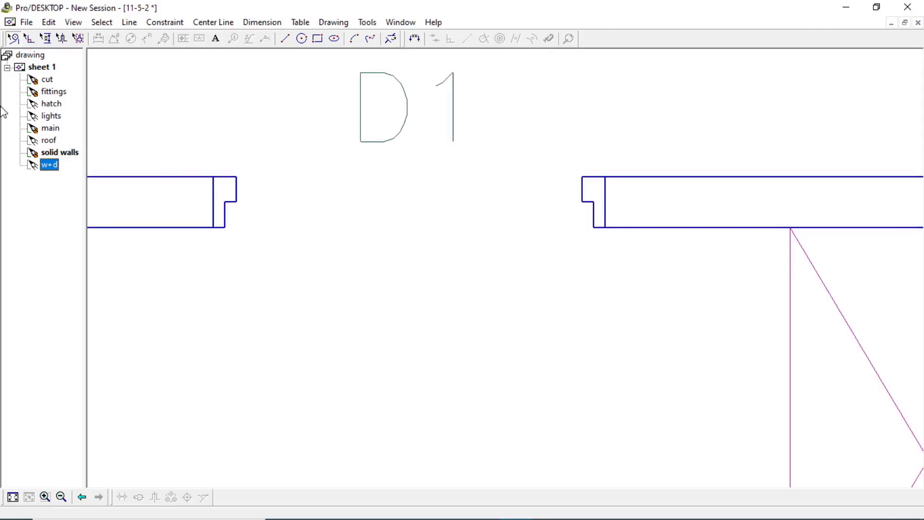
Reactivate the w+d layer and examine how the D1 door leaf and swing arc meet the frame.
{"action": "double_click", "coordinate": [33, 167]}
{"action": "scroll", "coordinate": [424, 159], "scroll_direction": "down", "scroll_amount": 3}
{"action": "scroll", "coordinate": [463, 221], "scroll_direction": "up", "scroll_amount": 3}
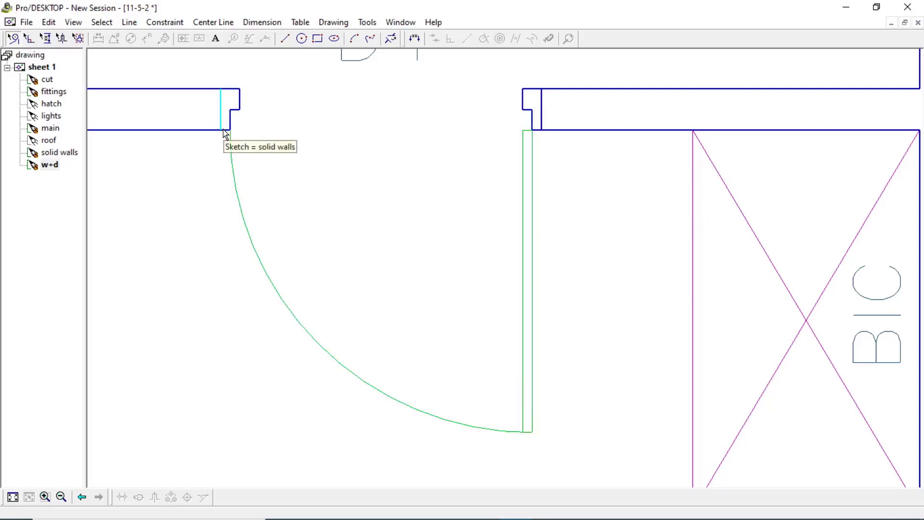
Activate the hatch layer to display the wall hatching on the floor plan.
{"action": "key", "text": "ctrl+f"}
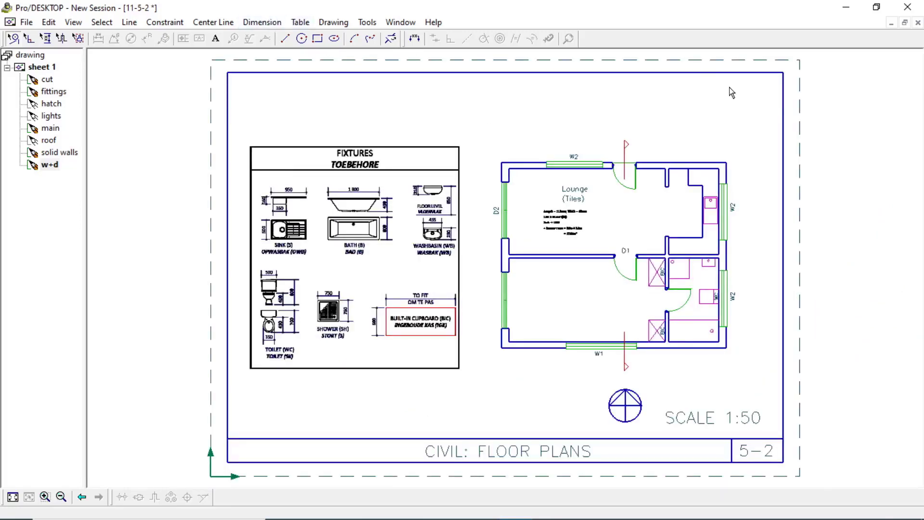
{"action": "scroll", "coordinate": [746, 250], "scroll_direction": "up", "scroll_amount": 1}
{"action": "scroll", "coordinate": [747, 250], "scroll_direction": "up", "scroll_amount": 2}
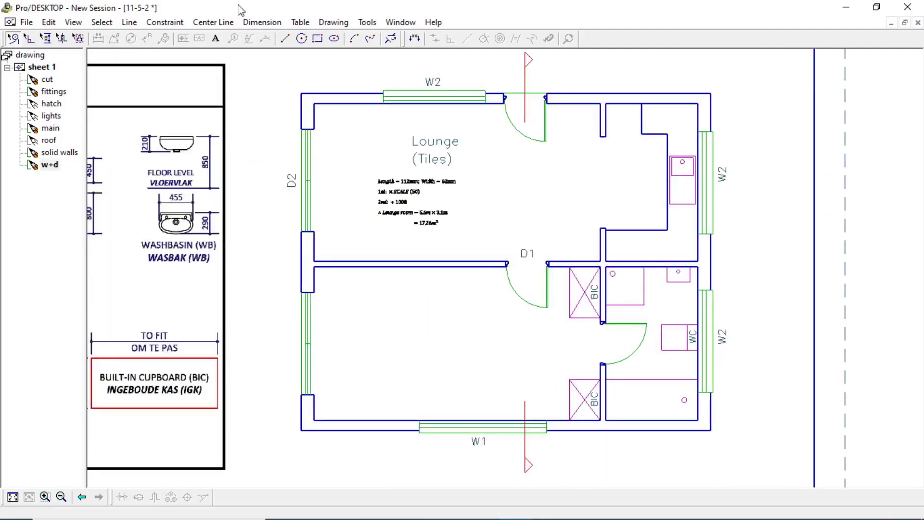
{"action": "double_click", "coordinate": [33, 105]}
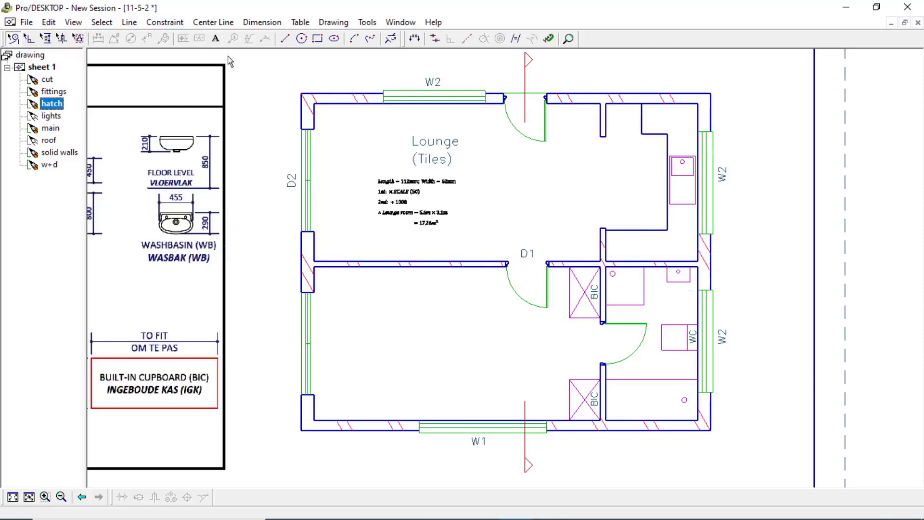
{"action": "left_click", "coordinate": [277, 75]}
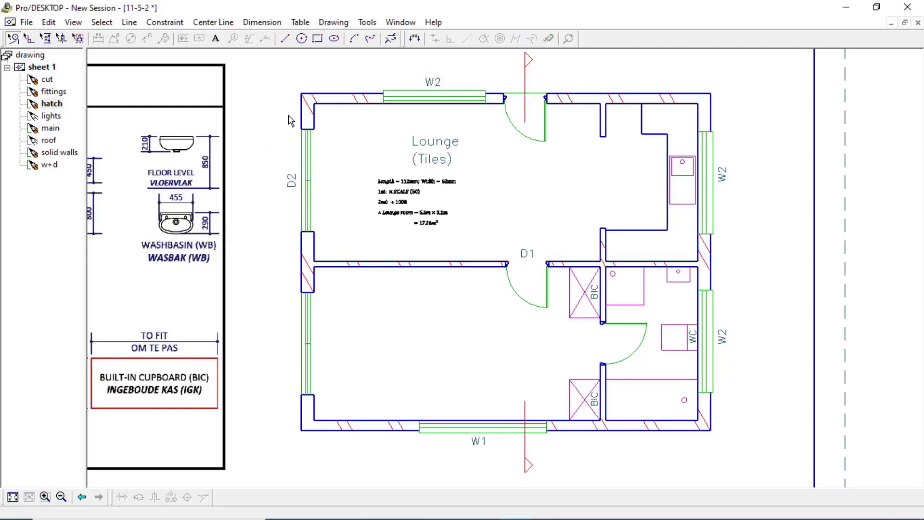
Examine the hatch lines in the outer wall between the lounge's entrance door and the kitchen corner.
{"action": "scroll", "coordinate": [702, 77], "scroll_direction": "up", "scroll_amount": 2}
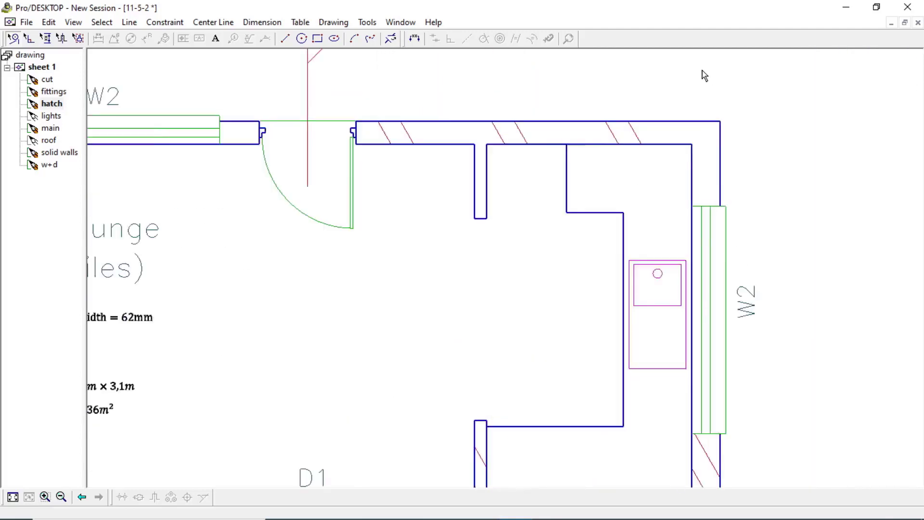
{"action": "scroll", "coordinate": [571, 105], "scroll_direction": "up", "scroll_amount": 2}
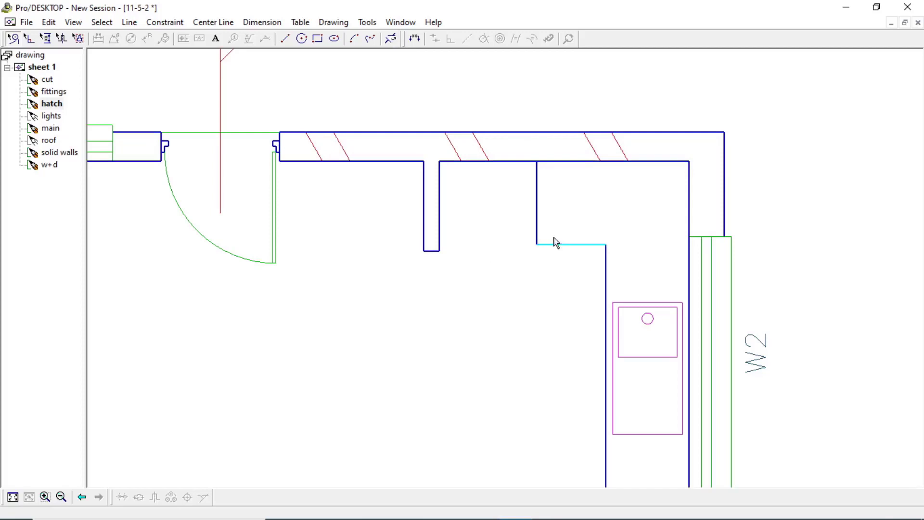
{"action": "scroll", "coordinate": [560, 242], "scroll_direction": "down", "scroll_amount": 5}
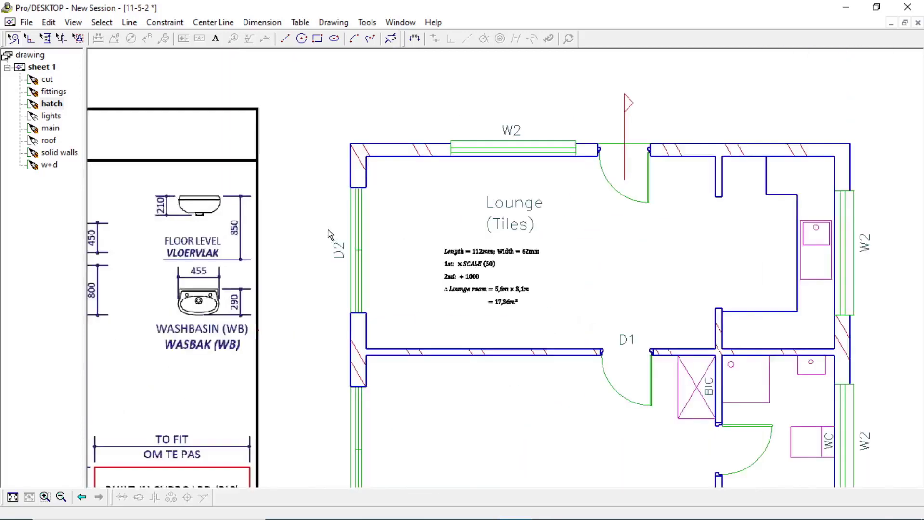
Examine the line layout of the D2 door in the lounge's outer wall.
{"action": "scroll", "coordinate": [328, 230], "scroll_direction": "up", "scroll_amount": 4}
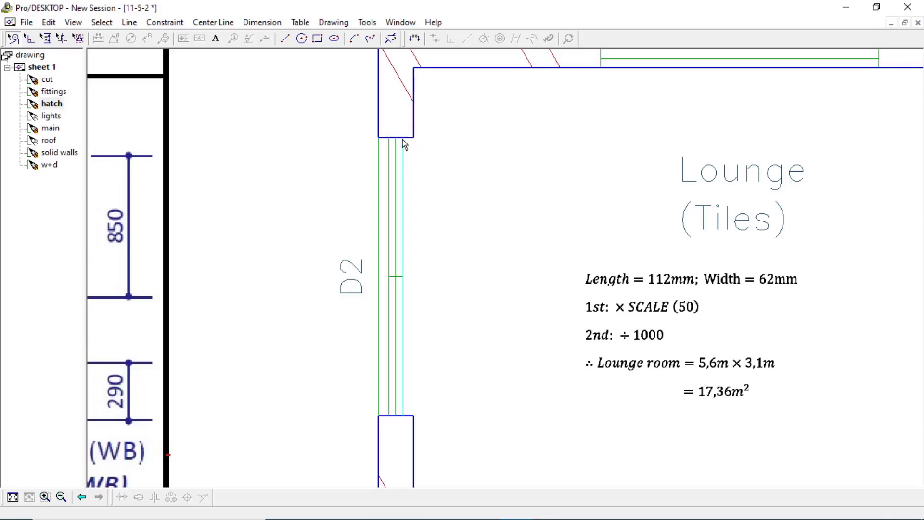
{"action": "scroll", "coordinate": [409, 357], "scroll_direction": "up", "scroll_amount": 2}
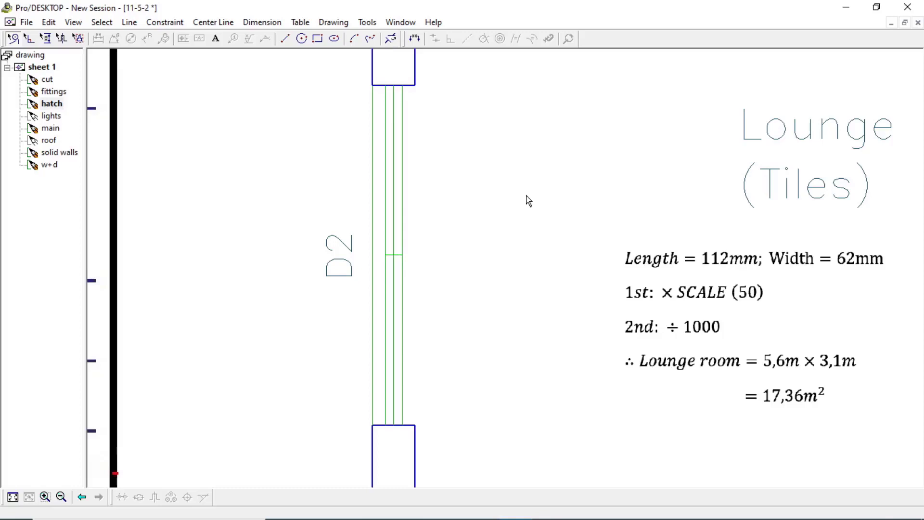
{"action": "scroll", "coordinate": [654, 192], "scroll_direction": "down", "scroll_amount": 5}
Examine the lounge's room label, floor finish and floor area calculation.
{"action": "scroll", "coordinate": [658, 192], "scroll_direction": "up", "scroll_amount": 3}
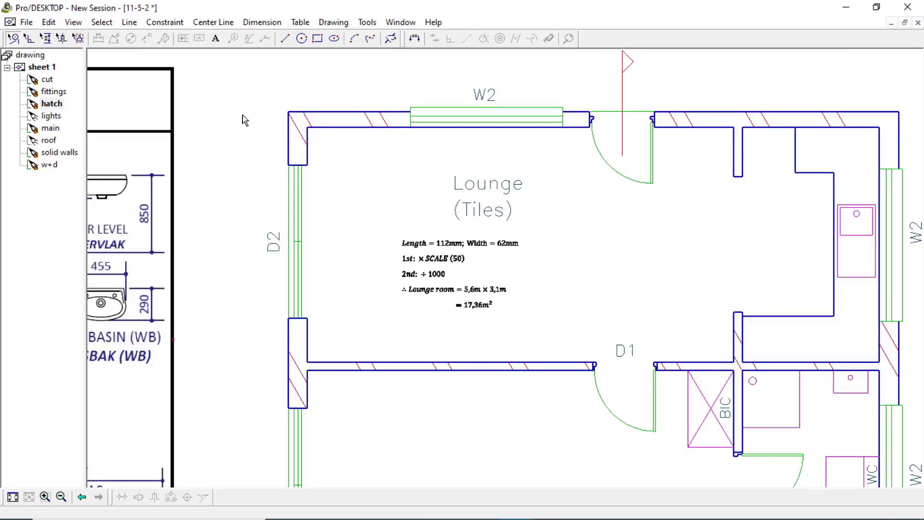
{"action": "scroll", "coordinate": [794, 195], "scroll_direction": "up", "scroll_amount": 1}
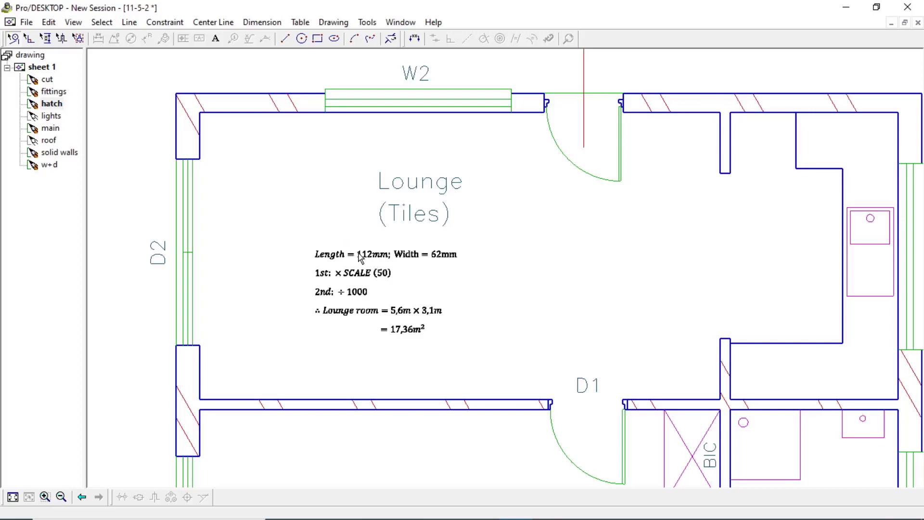
{"action": "scroll", "coordinate": [350, 293], "scroll_direction": "up", "scroll_amount": 3}
{"action": "scroll", "coordinate": [349, 293], "scroll_direction": "up", "scroll_amount": 2}
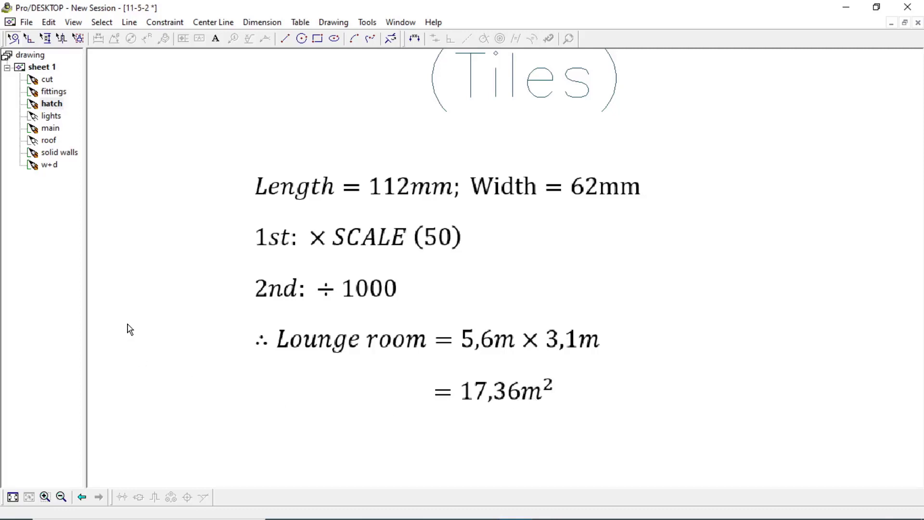
{"action": "scroll", "coordinate": [128, 325], "scroll_direction": "down", "scroll_amount": 2}
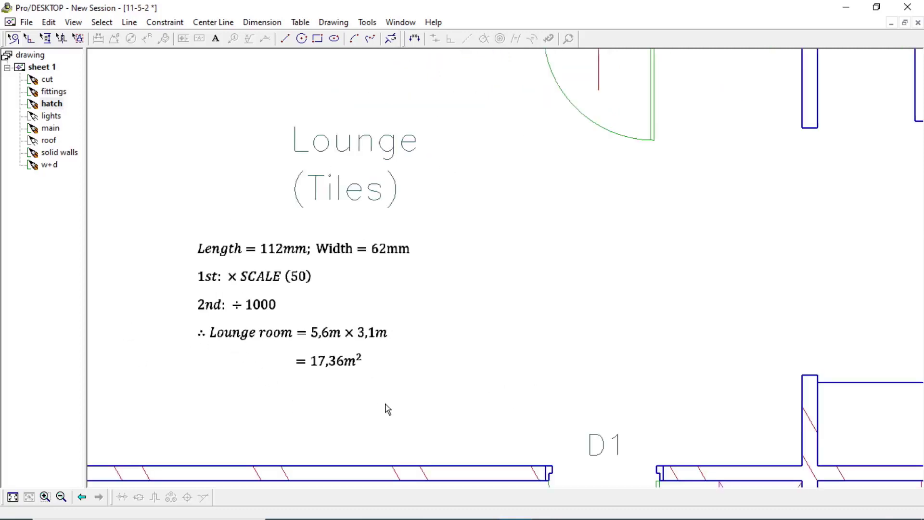
{"action": "scroll", "coordinate": [258, 122], "scroll_direction": "up", "scroll_amount": 2}
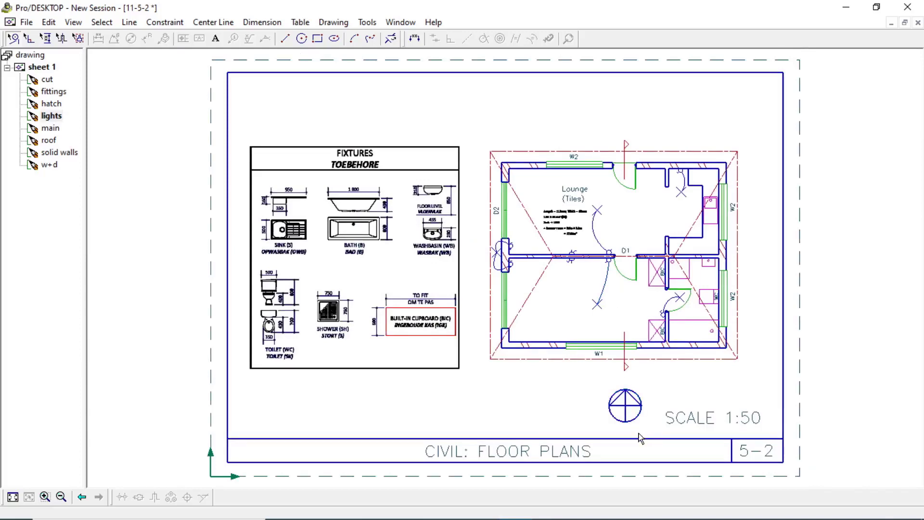
Examine the north point symbol below the floor plan, beside the scale text.
{"action": "scroll", "coordinate": [641, 436], "scroll_direction": "up", "scroll_amount": 4}
{"action": "scroll", "coordinate": [640, 436], "scroll_direction": "up", "scroll_amount": 1}
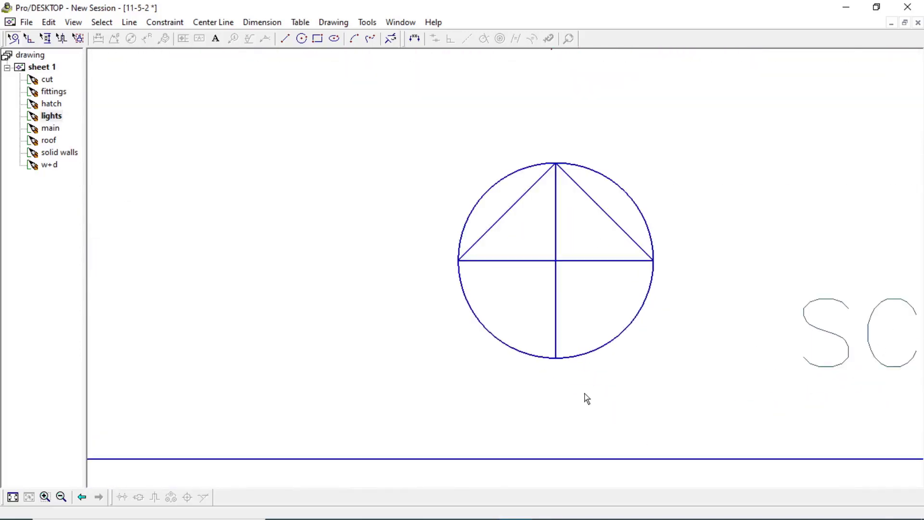